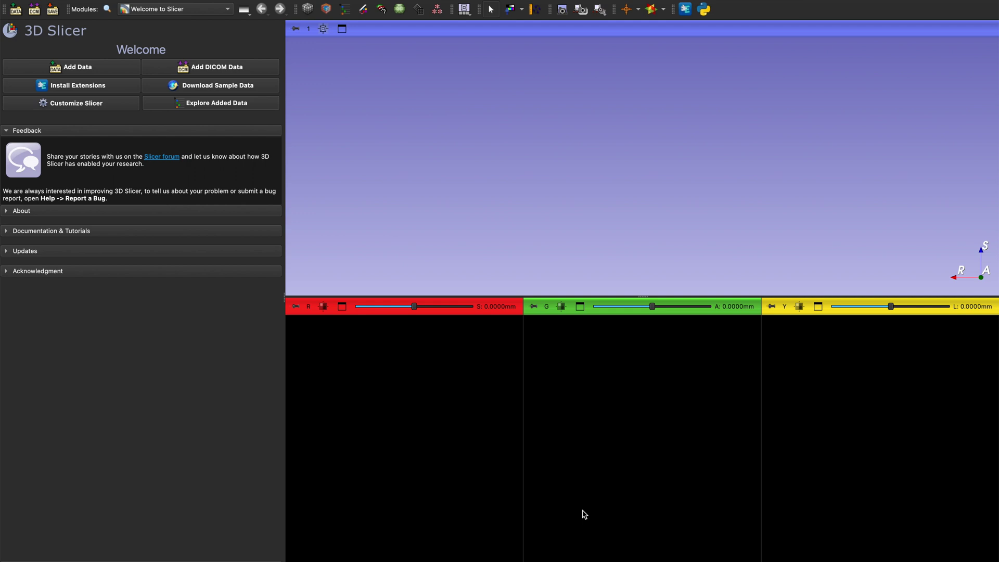
Show page 26 of the insect tracheal system PDF in EndNote 21, then return to 3D Slicer
{"action": "key", "text": "super+Tab"}
{"action": "key", "text": "super+Tab"}
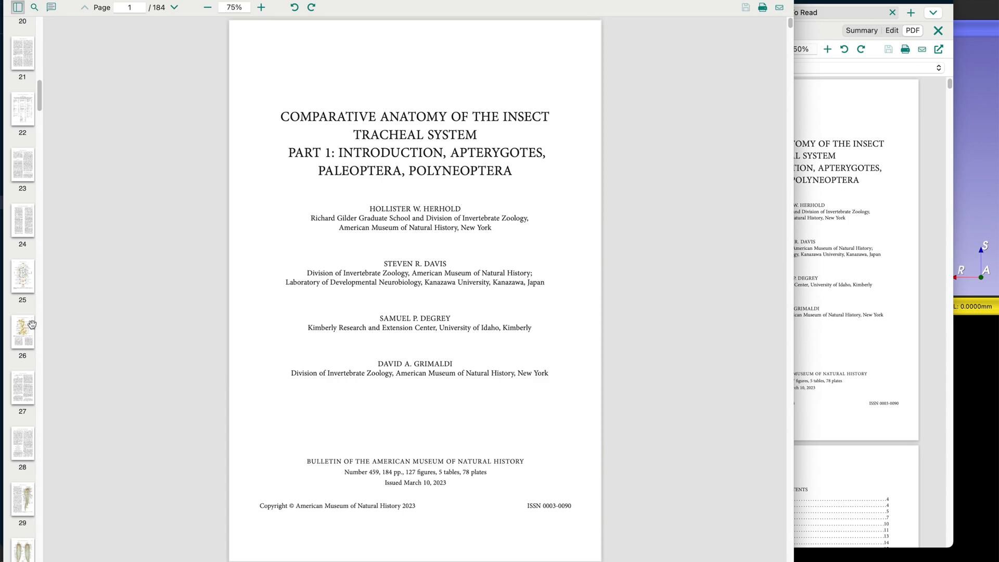
{"action": "left_click", "coordinate": [21, 336]}
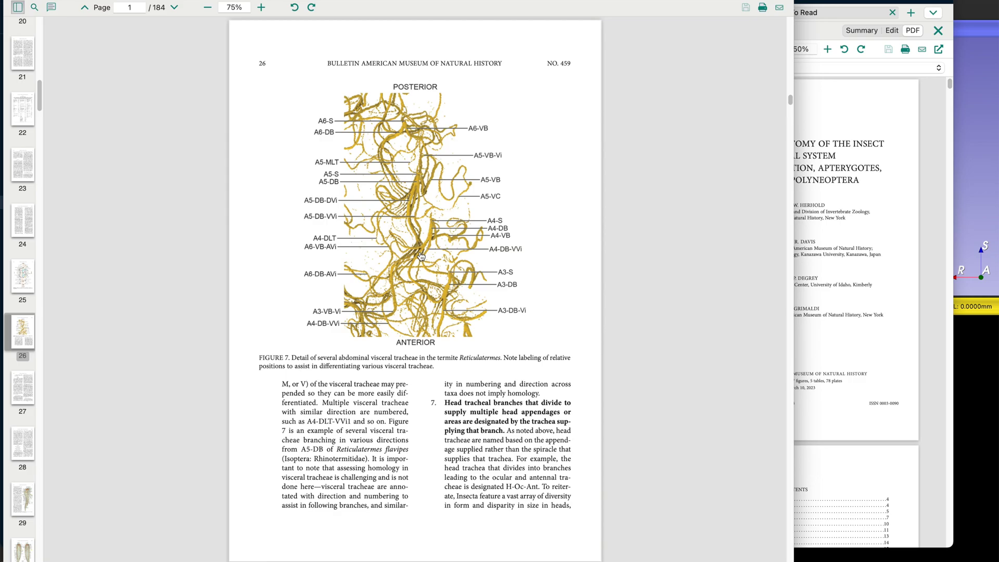
{"action": "key", "text": "super+Tab"}
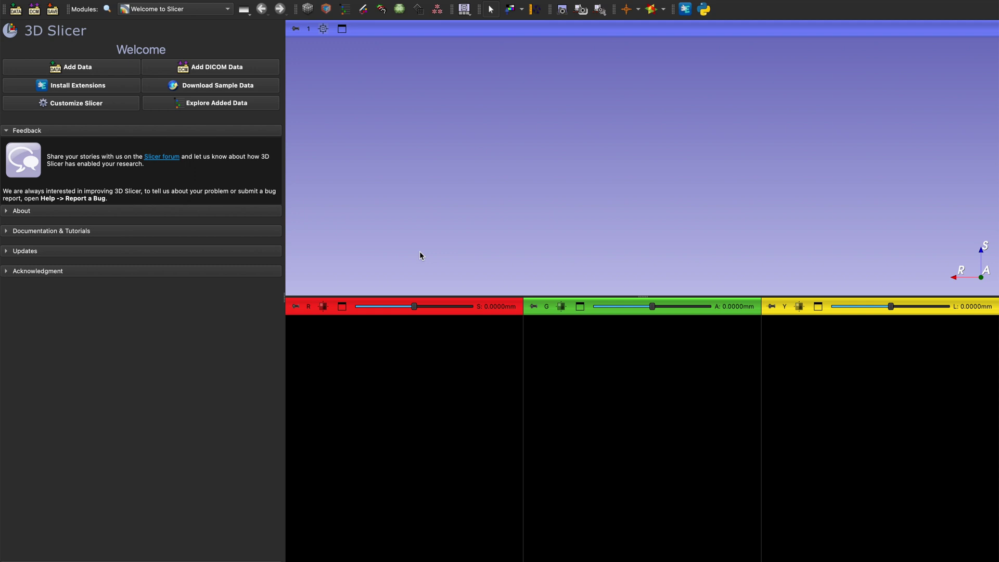
Switch from 3D Slicer to Safari showing the slicer.org homepage
{"action": "key", "text": "super+Tab"}
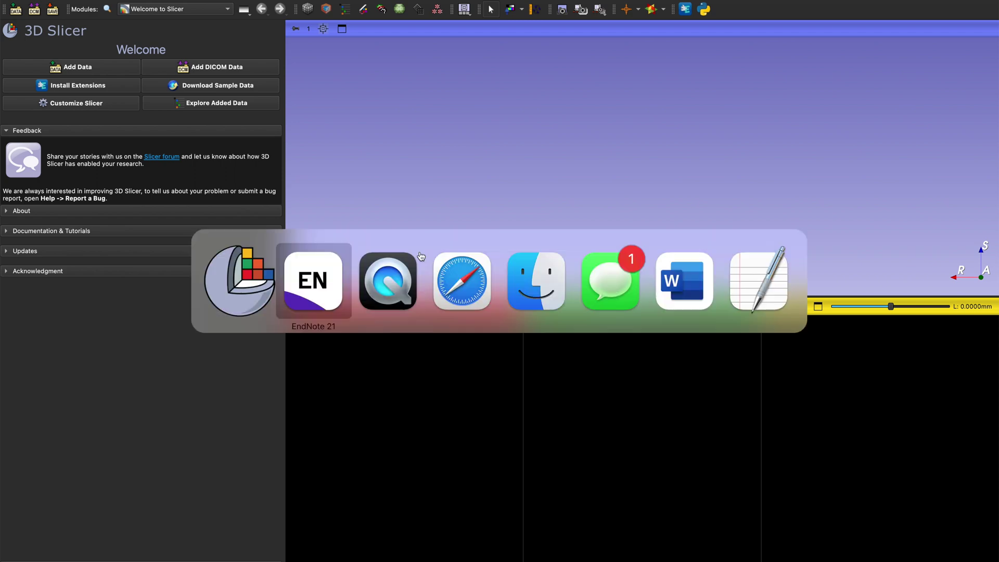
{"action": "key", "text": "super+Tab"}
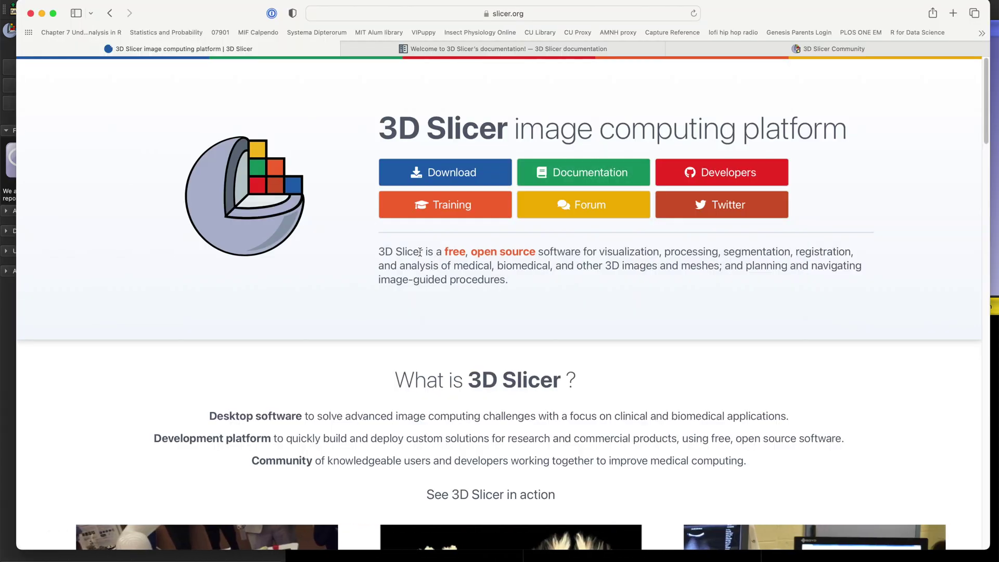
Browse the 3D Slicer documentation and community forum tabs in Safari, then return to Slicer
{"action": "left_click", "coordinate": [479, 52]}
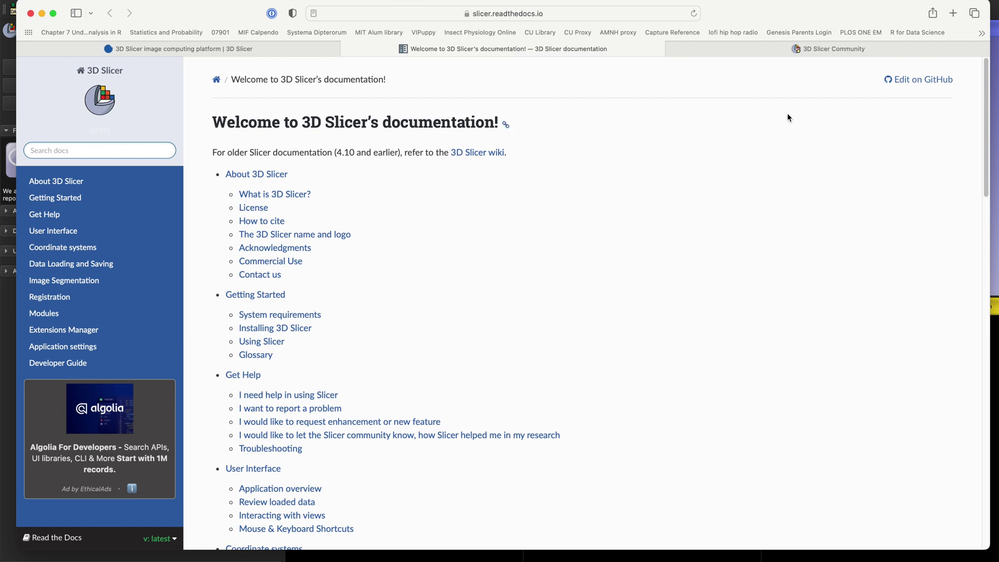
{"action": "left_click", "coordinate": [756, 52]}
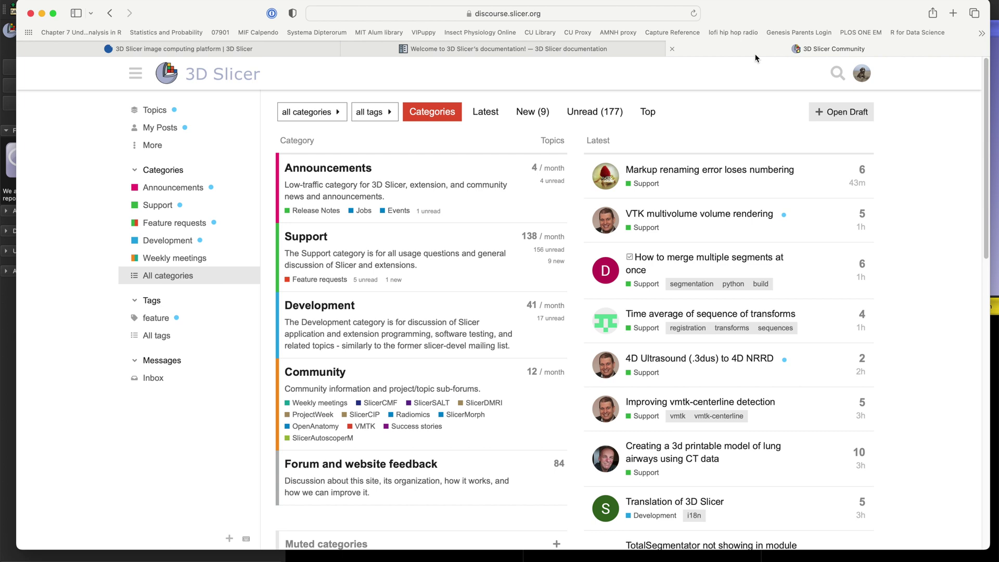
{"action": "key", "text": "super+Tab"}
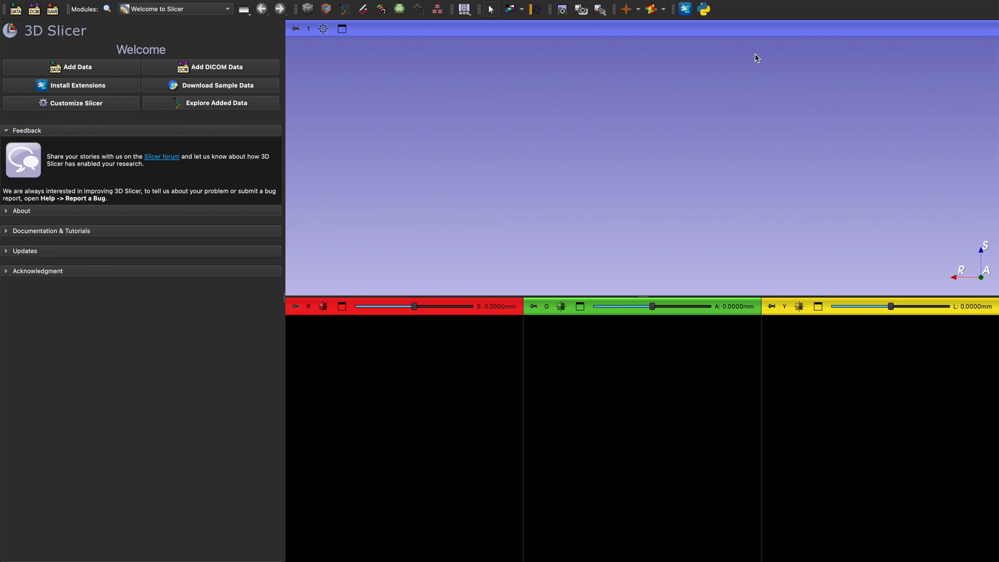
Review the five installed extensions, including RawImageGuess and SlicerMorph, then close the Extensions Manager
{"action": "left_click", "coordinate": [685, 10]}
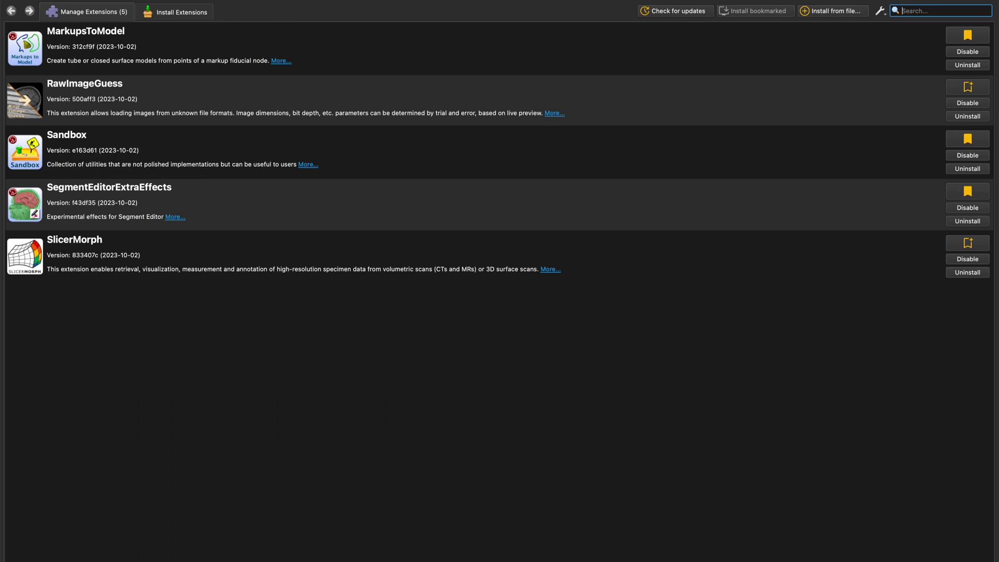
{"action": "left_click", "coordinate": [8, 2]}
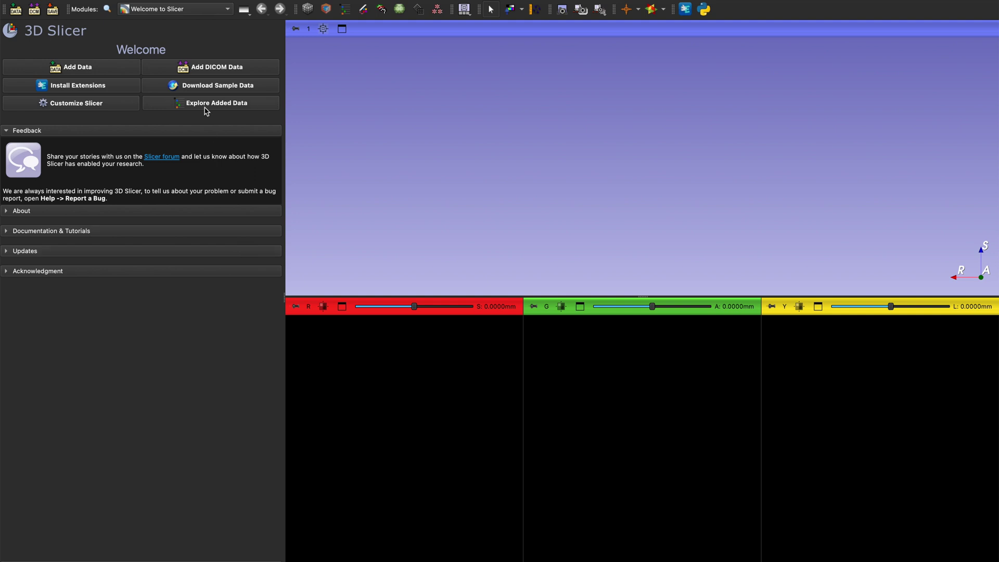
View the Mac's hardware specifications in About This Mac, then close that window
{"action": "left_click", "coordinate": [8, 0]}
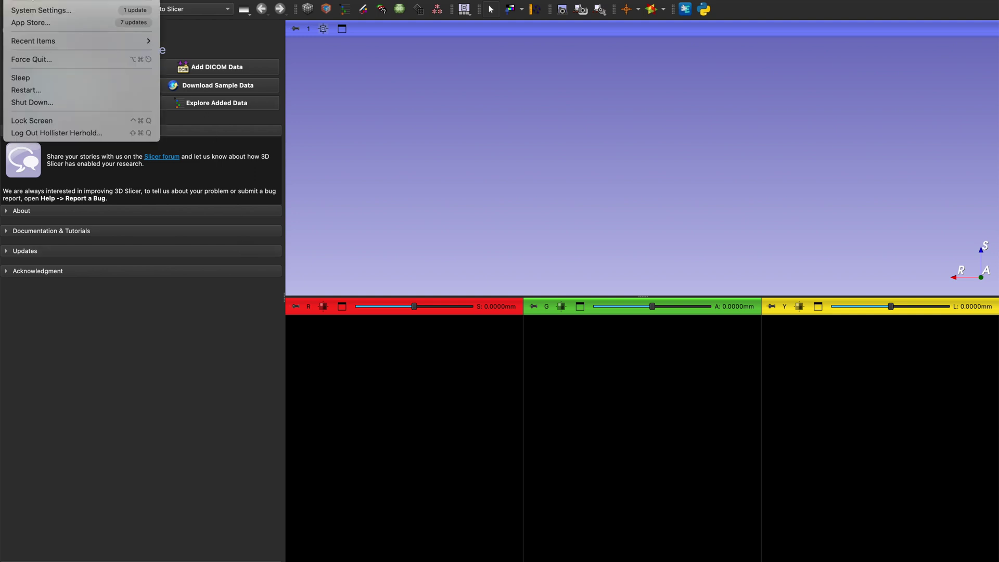
{"action": "left_click", "coordinate": [31, 0]}
{"action": "mouse_move", "coordinate": [21, 0]}
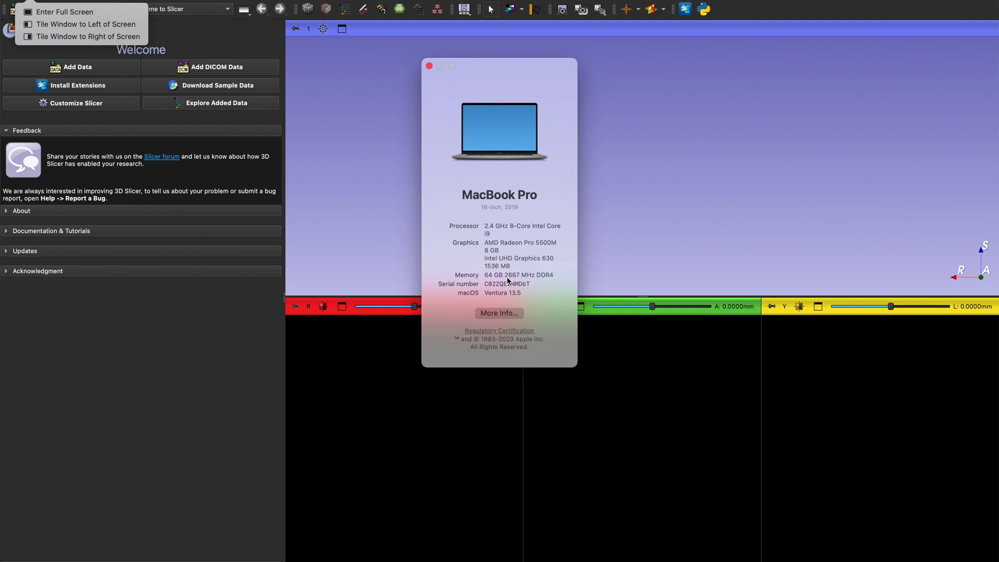
{"action": "left_click", "coordinate": [429, 66]}
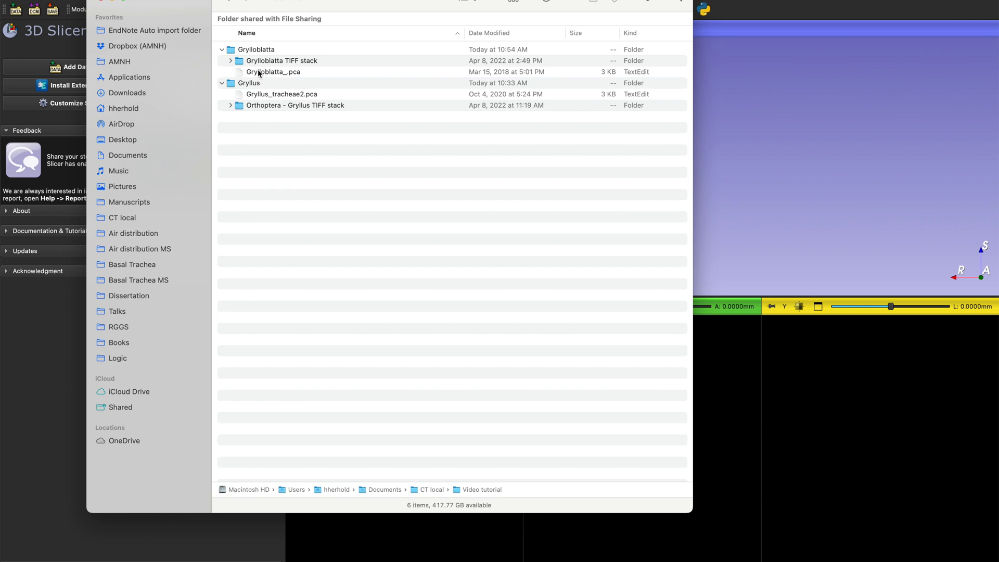
Read VoxelSizeX 0.01291089 from Grylloblatta_.pca, close it, and select the Grylloblatta TIFF stack folder
{"action": "double_click", "coordinate": [258, 73]}
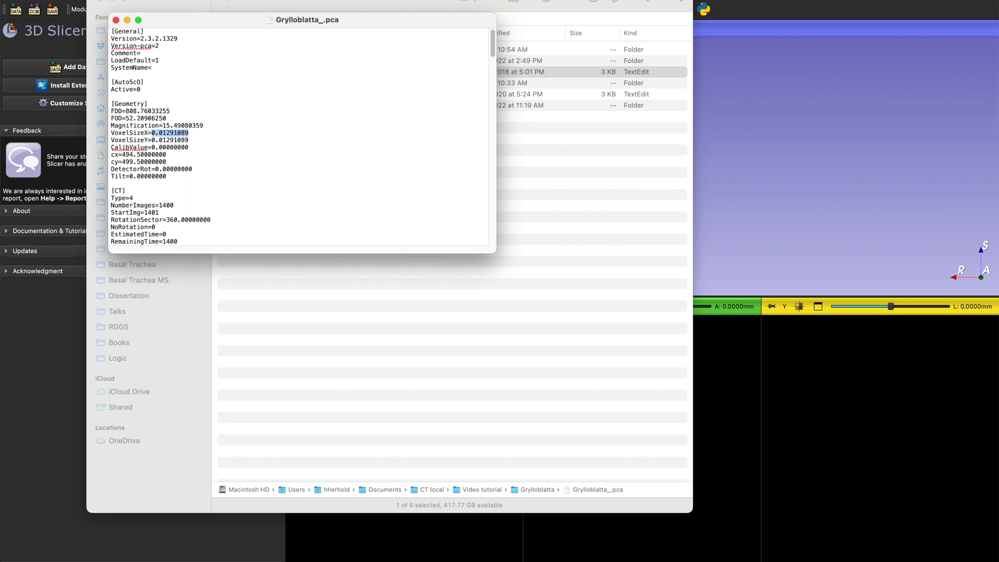
{"action": "key", "text": "space"}
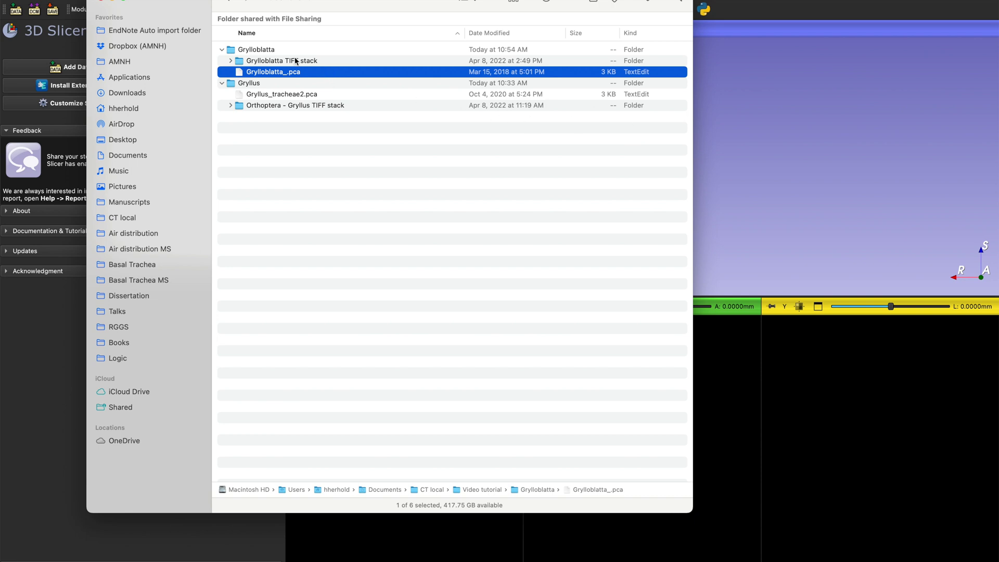
{"action": "left_click", "coordinate": [281, 63]}
Load the Grylloblatta TIFF stack via ImageStacks with 0.01291089 mm spacing on all axes and full resolution
{"action": "left_click_drag", "start_coordinate": [280, 62], "coordinate": [834, 157]}
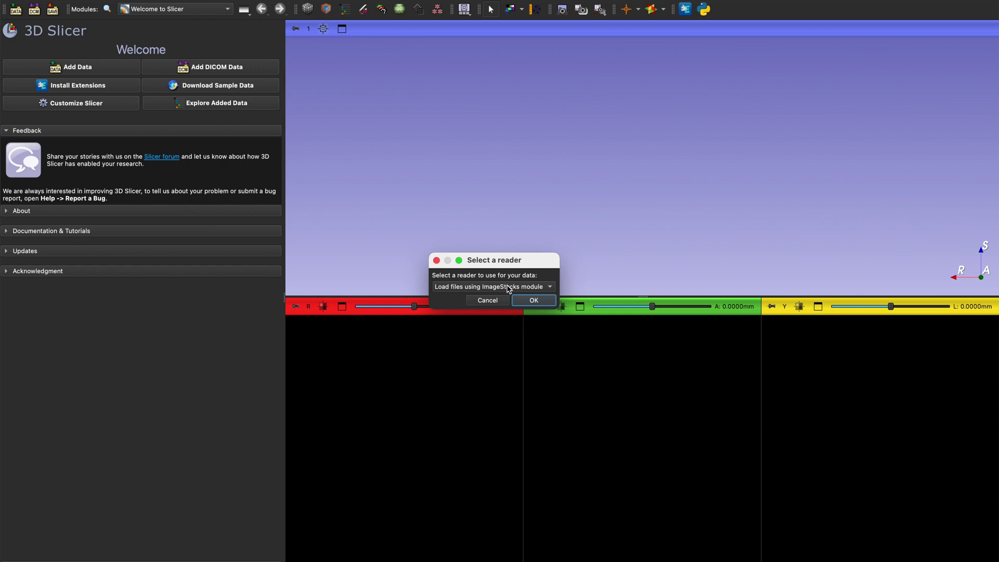
{"action": "left_click", "coordinate": [541, 302]}
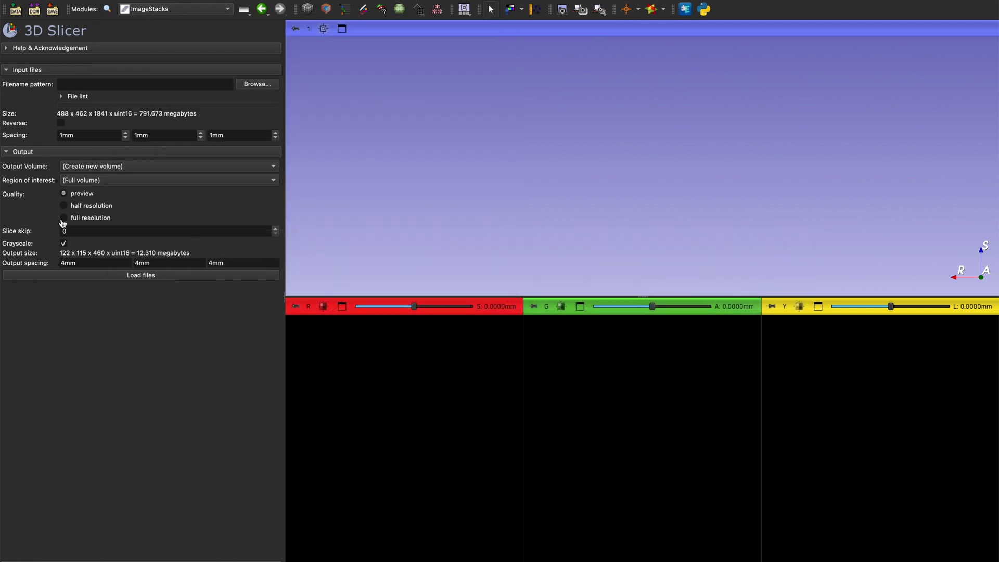
{"action": "left_click", "coordinate": [89, 137]}
{"action": "left_click_drag", "start_coordinate": [89, 137], "coordinate": [40, 137]}
{"action": "type", "text": "0.01291089"}
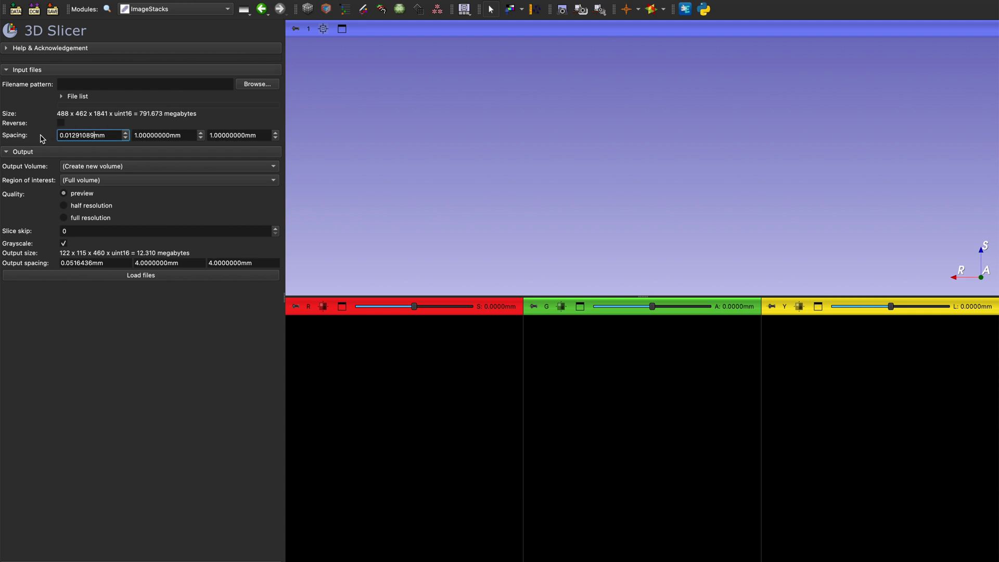
{"action": "double_click", "coordinate": [180, 134]}
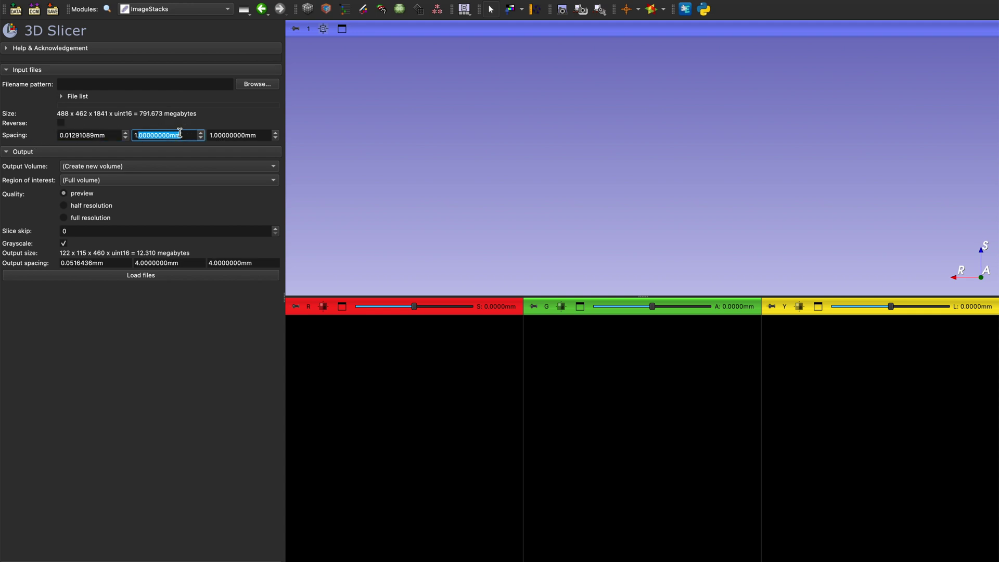
{"action": "key", "text": "BackSpace"}
{"action": "key", "text": "BackSpace"}
{"action": "key", "text": "BackSpace"}
{"action": "type", "text": "0.01291089"}
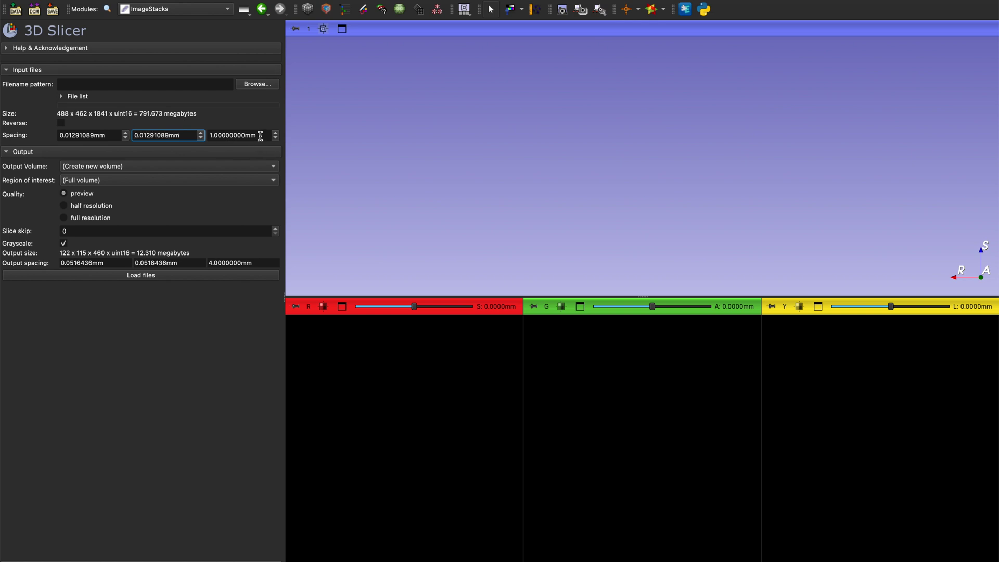
{"action": "left_click_drag", "start_coordinate": [261, 135], "coordinate": [186, 135]}
{"action": "type", "text": "0.01291089"}
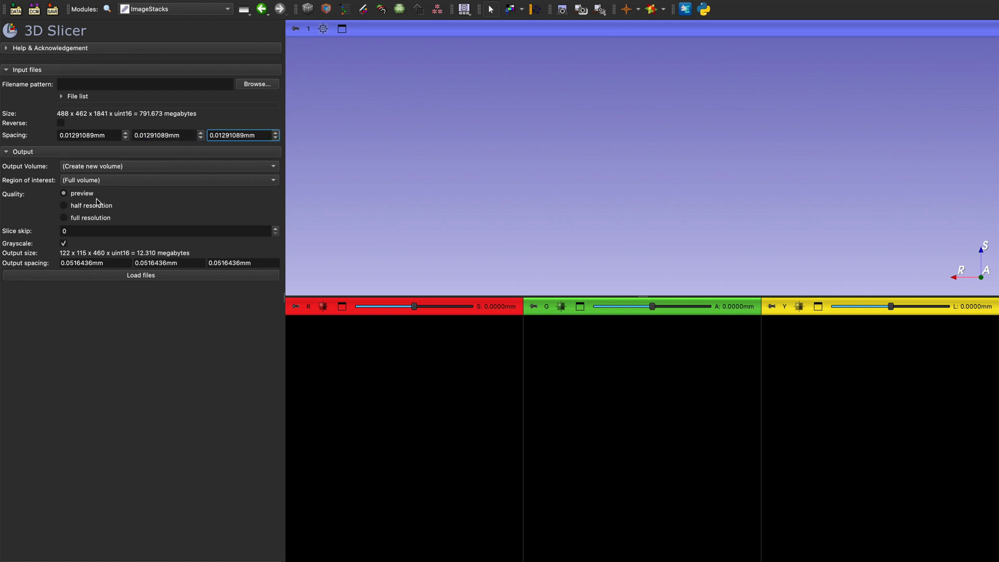
{"action": "left_click", "coordinate": [79, 219]}
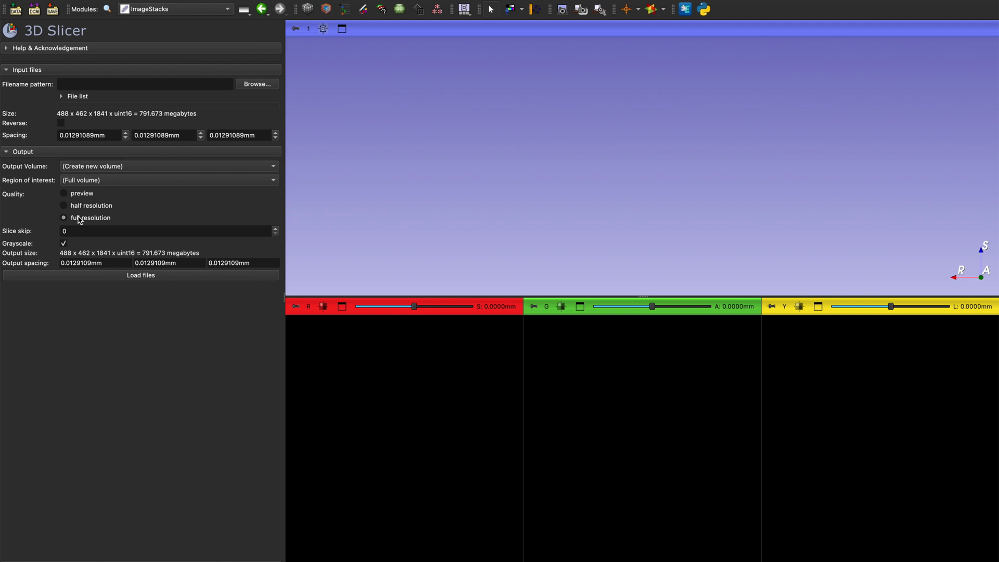
Load the stack as volume Fused_scan1_scan20000 and switch to the Data module
{"action": "left_click", "coordinate": [137, 276]}
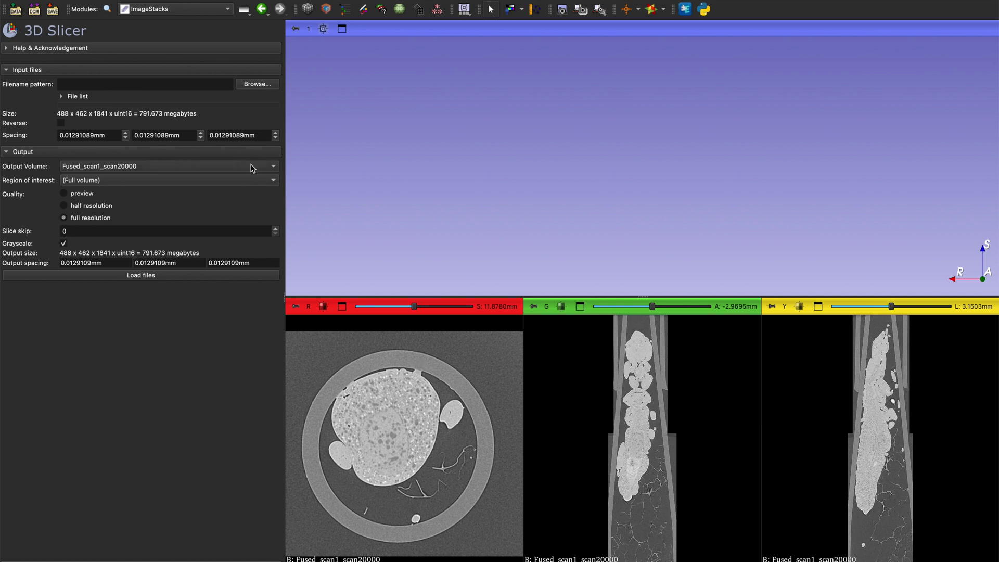
{"action": "left_click", "coordinate": [345, 9]}
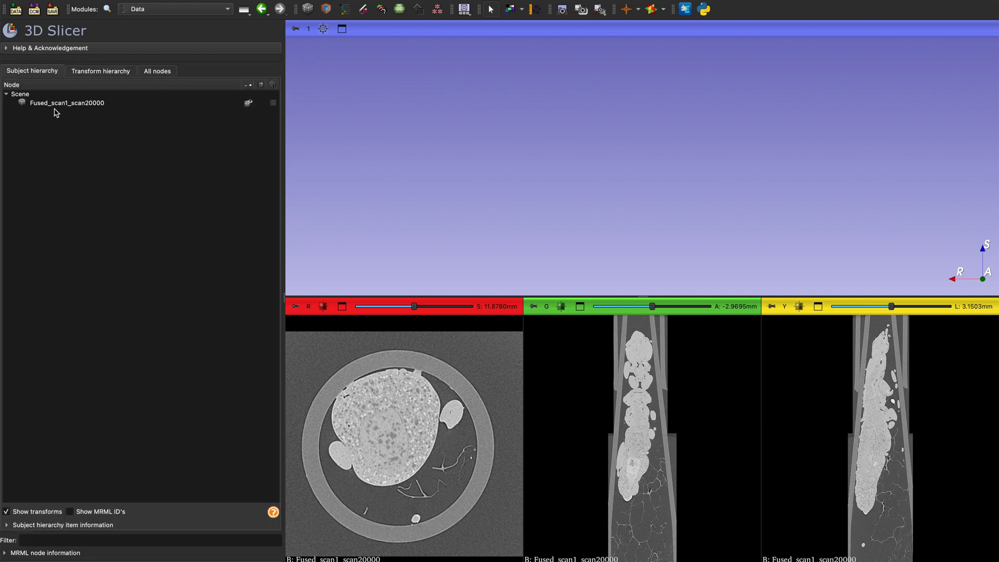
Rename Fused_scan1_scan20000 to 'Grylloblatta unmasked' in the Subject hierarchy
{"action": "mouse_move", "coordinate": [55, 108]}
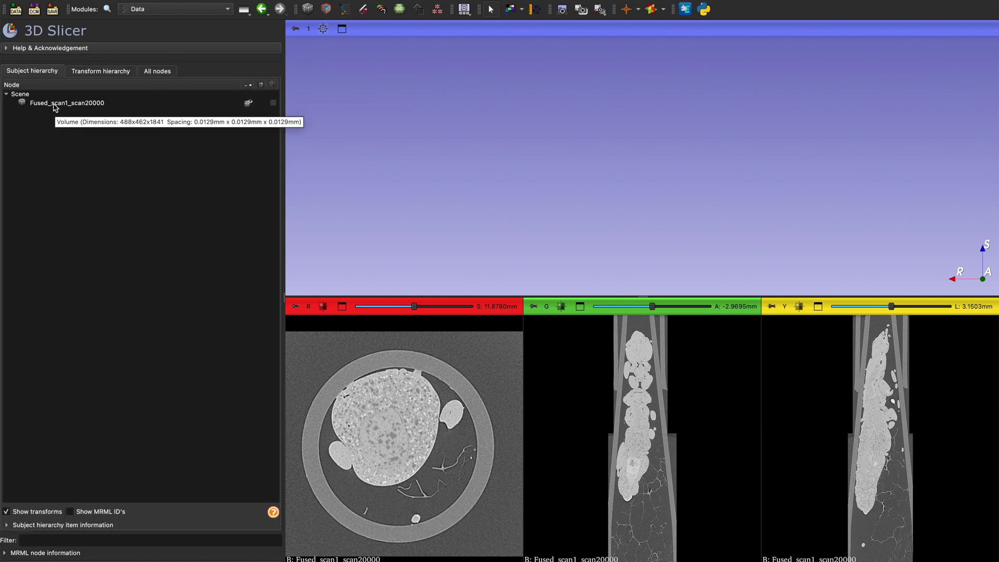
{"action": "double_click", "coordinate": [54, 103]}
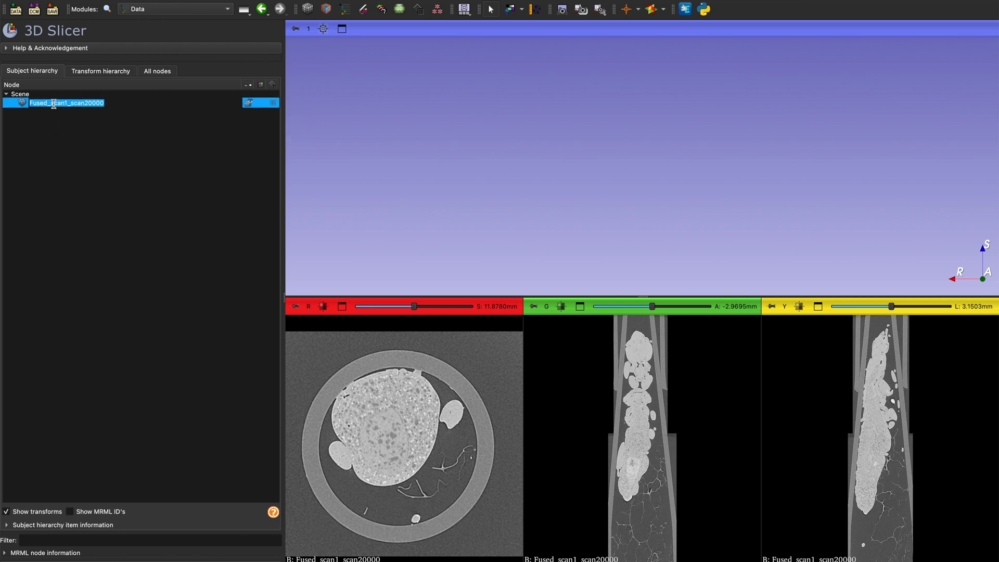
{"action": "type", "text": "Gryllob"}
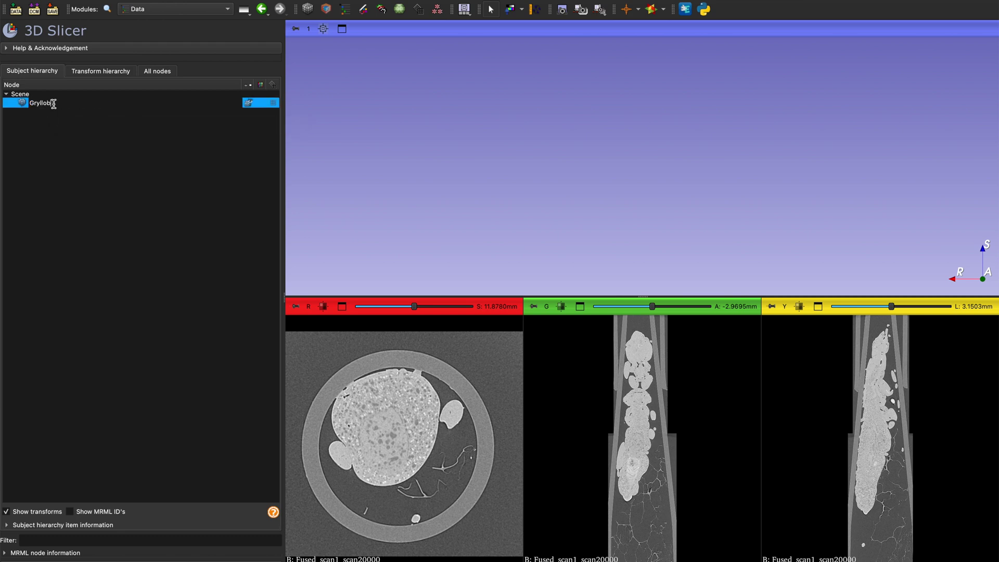
{"action": "type", "text": "latta unmasked"}
{"action": "key", "text": "Return"}
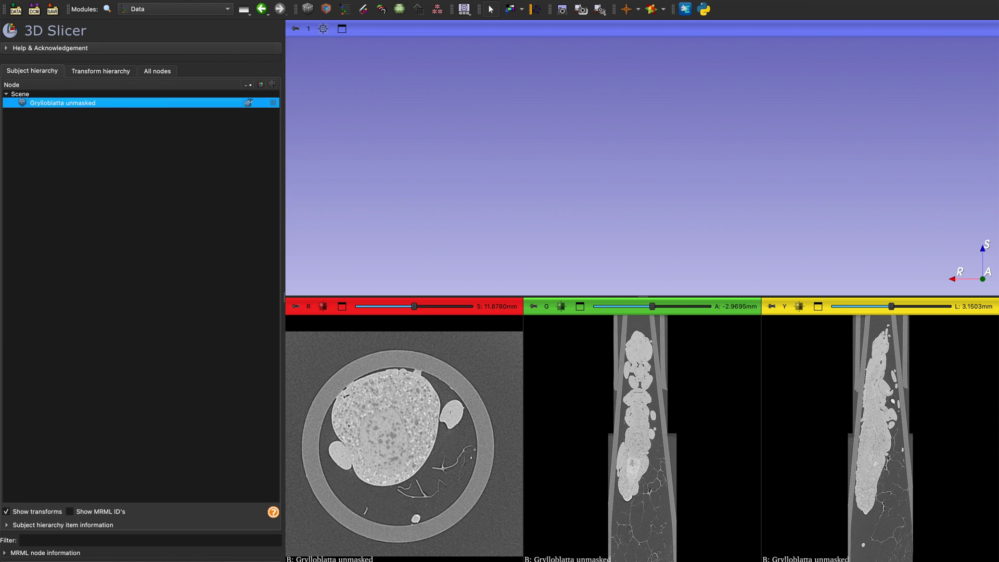
Save the scene as Grylloblatta.mrml with the Grylloblatta unmasked.nrrd volume in Documents/Slicer
{"action": "left_click", "coordinate": [161, 54]}
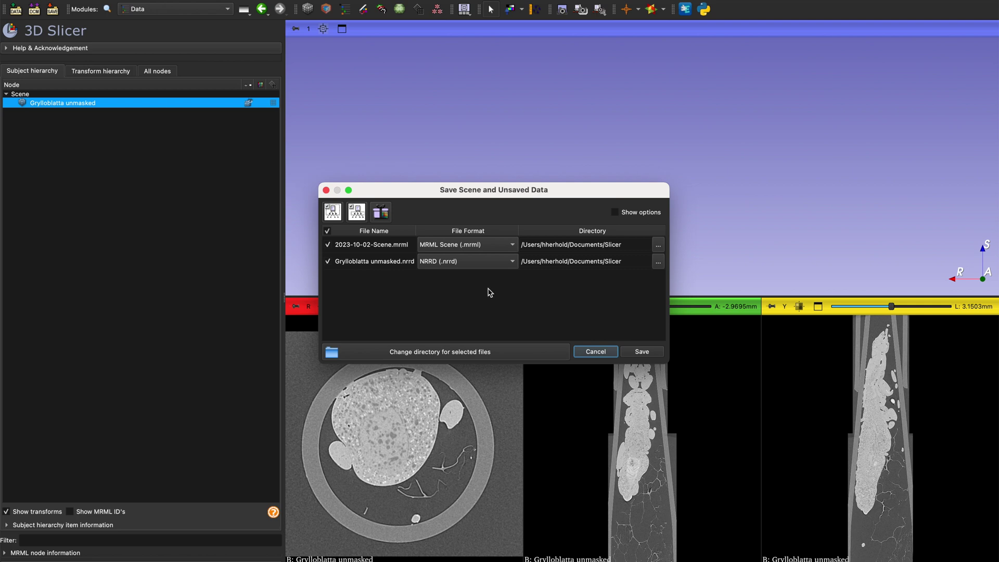
{"action": "double_click", "coordinate": [392, 246]}
{"action": "left_click_drag", "start_coordinate": [392, 246], "coordinate": [334, 248]}
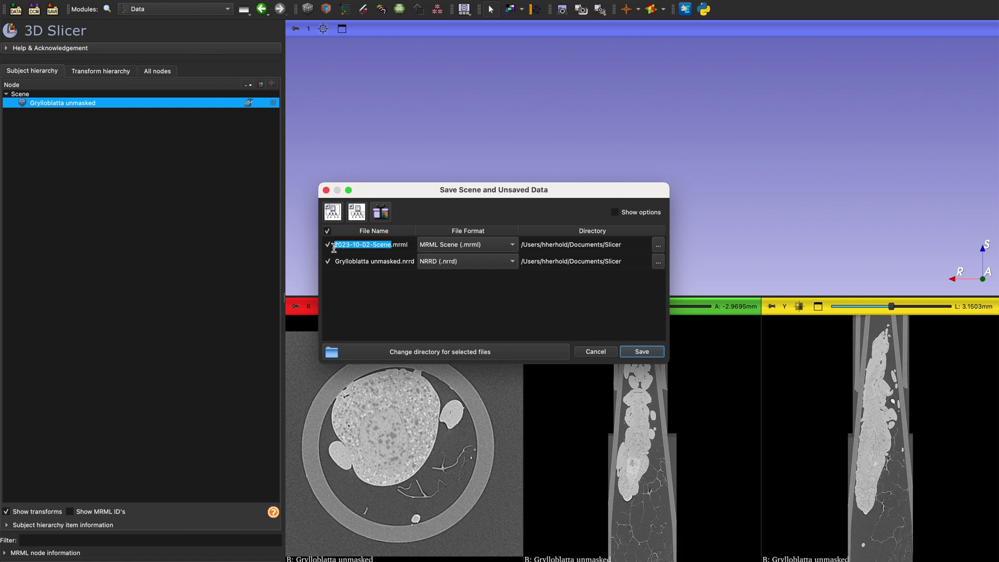
{"action": "type", "text": "Grylloblatta"}
{"action": "key", "text": "Return"}
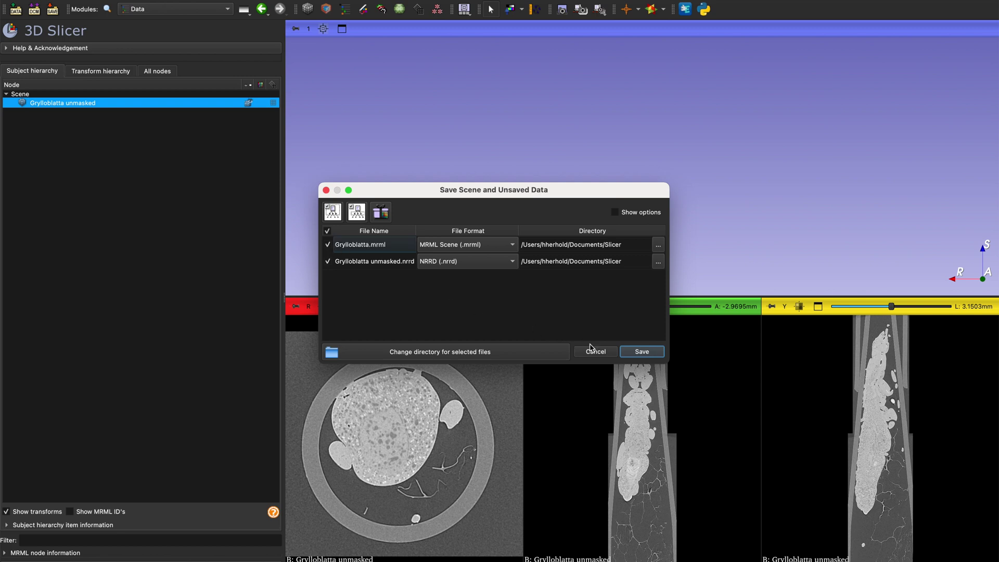
{"action": "left_click", "coordinate": [635, 356]}
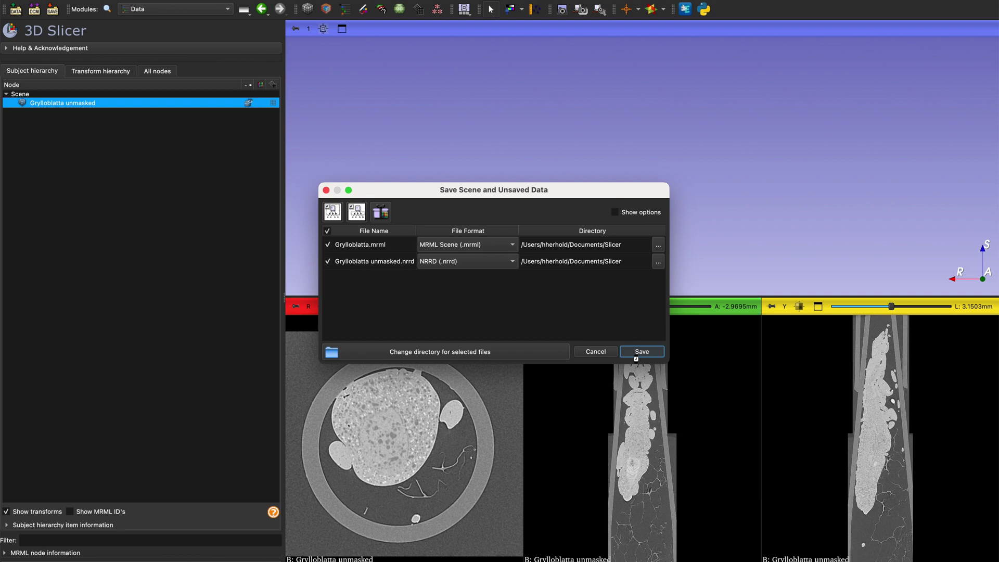